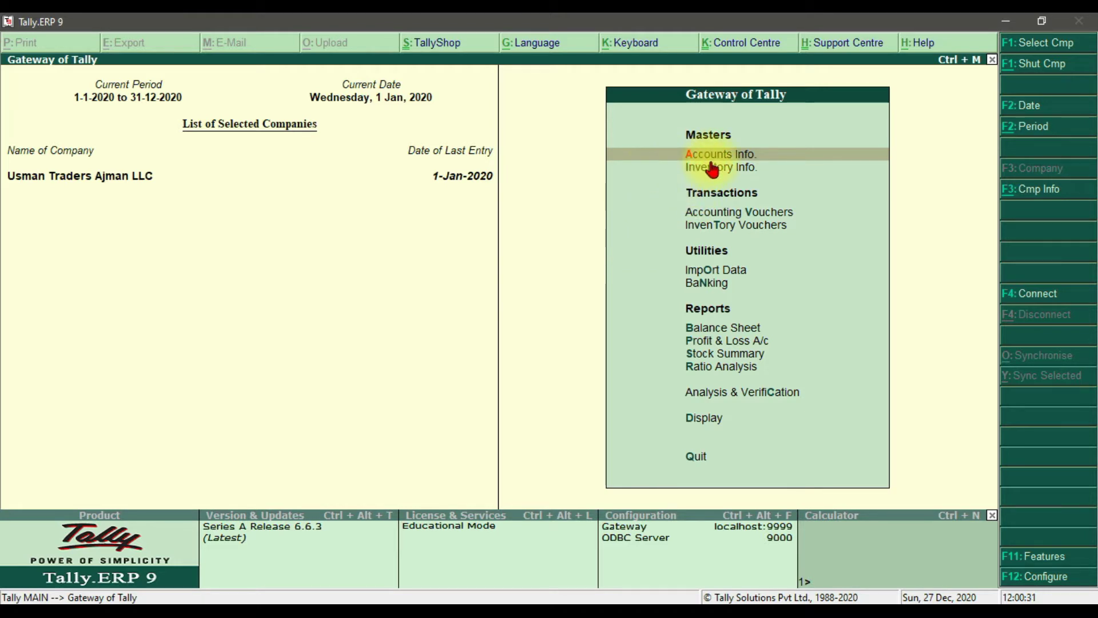
# - Open Multi Ledger Creation from Accounts Info > Ledgers > Multiple Ledgers > Create
pyautogui.click(712, 168)
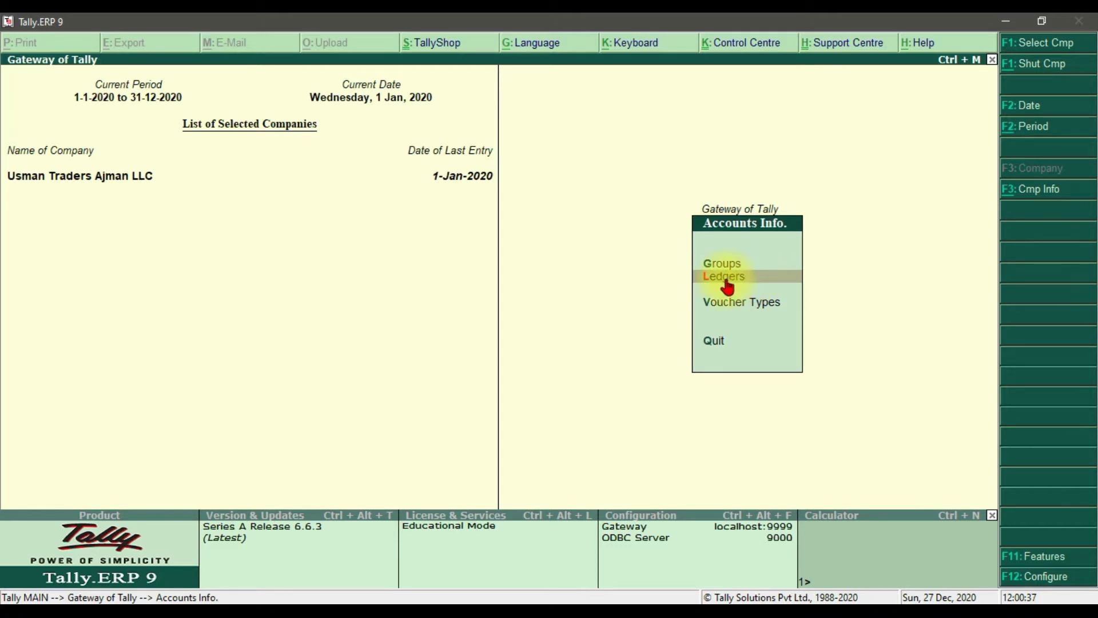
pyautogui.click(725, 281)
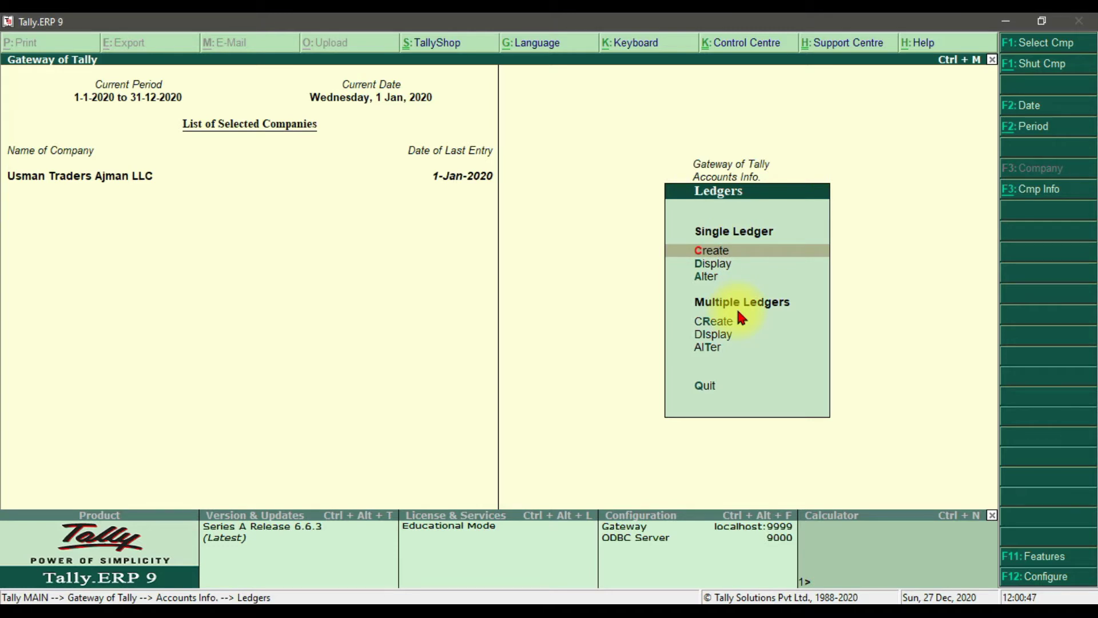
pyautogui.press('Down')
pyautogui.press('Down')
pyautogui.press('Down')
pyautogui.press('Down')
pyautogui.press('Up')
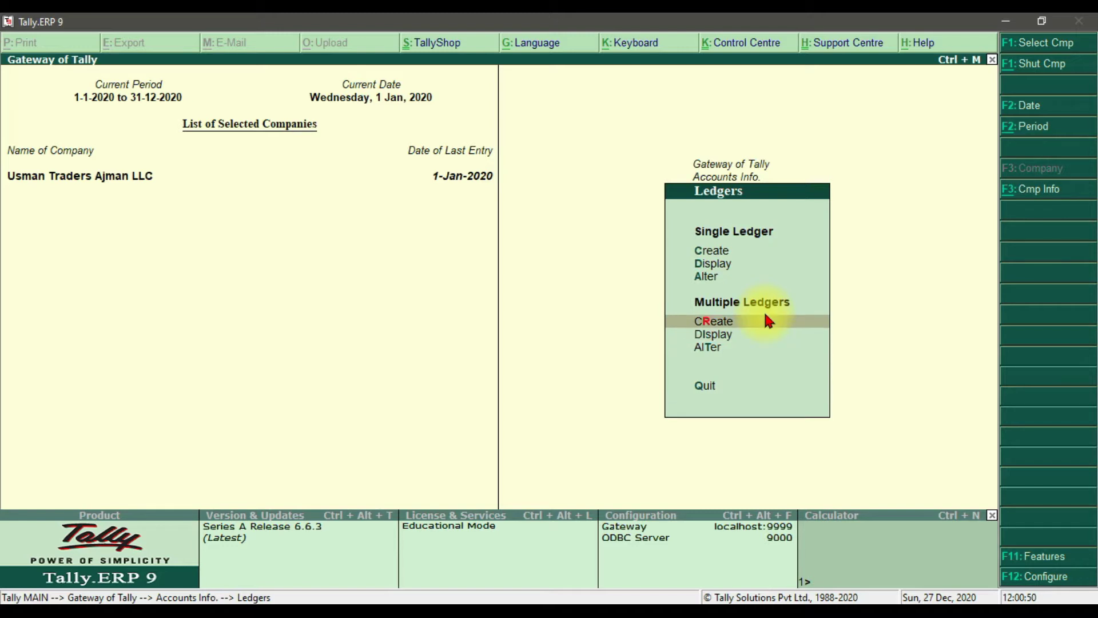
pyautogui.click(692, 323)
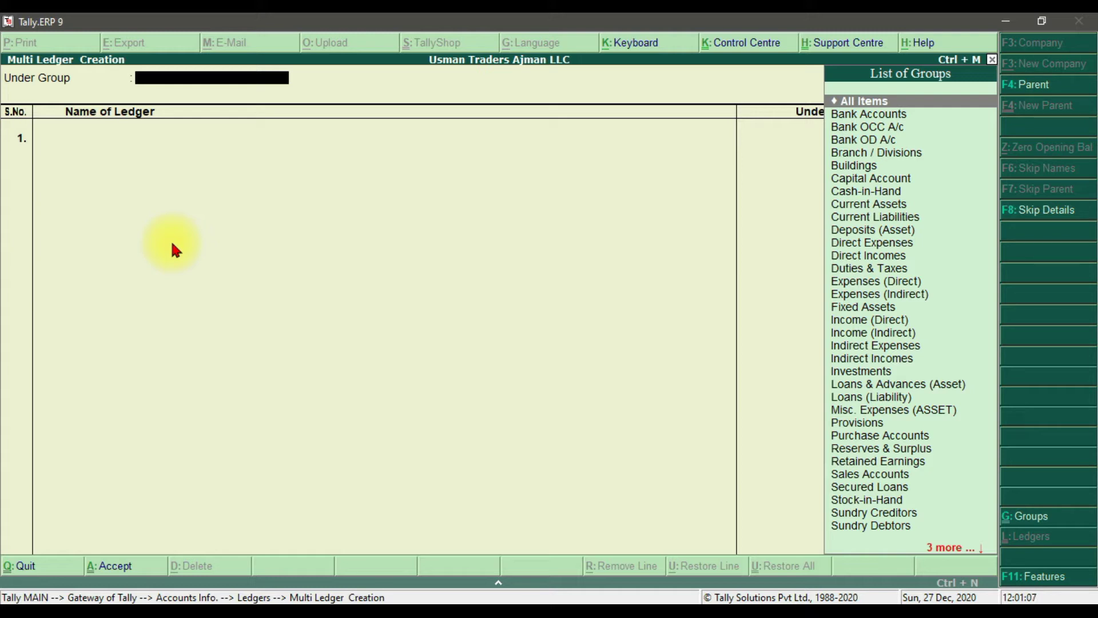
# - Set Under Group to Vechicles by typing Ve in the List of Groups
pyautogui.write('Ve')
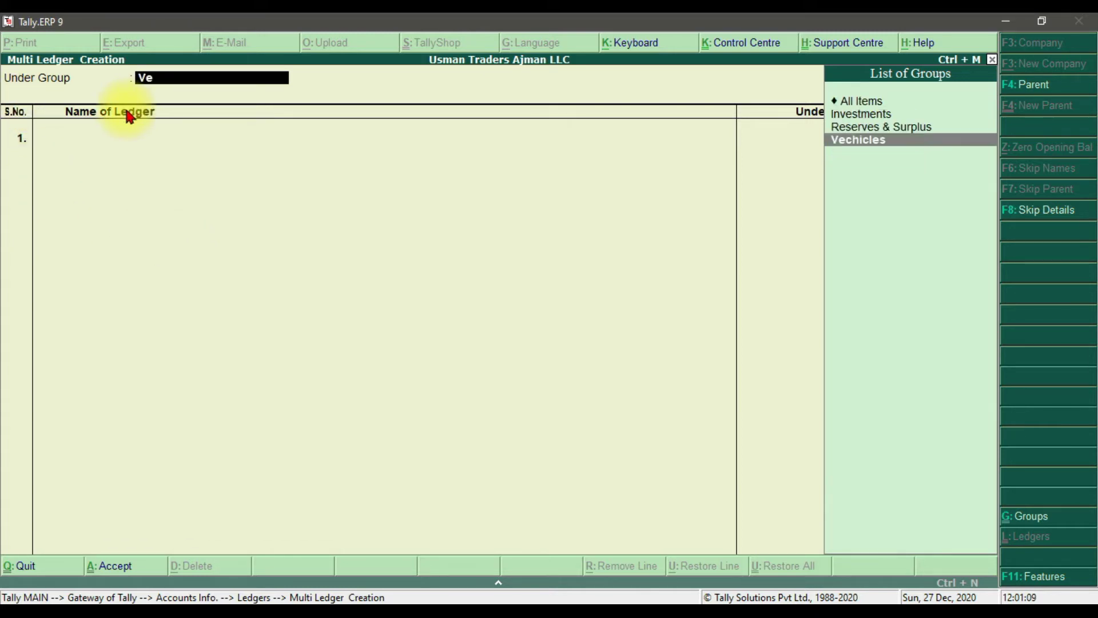
pyautogui.press('Return')
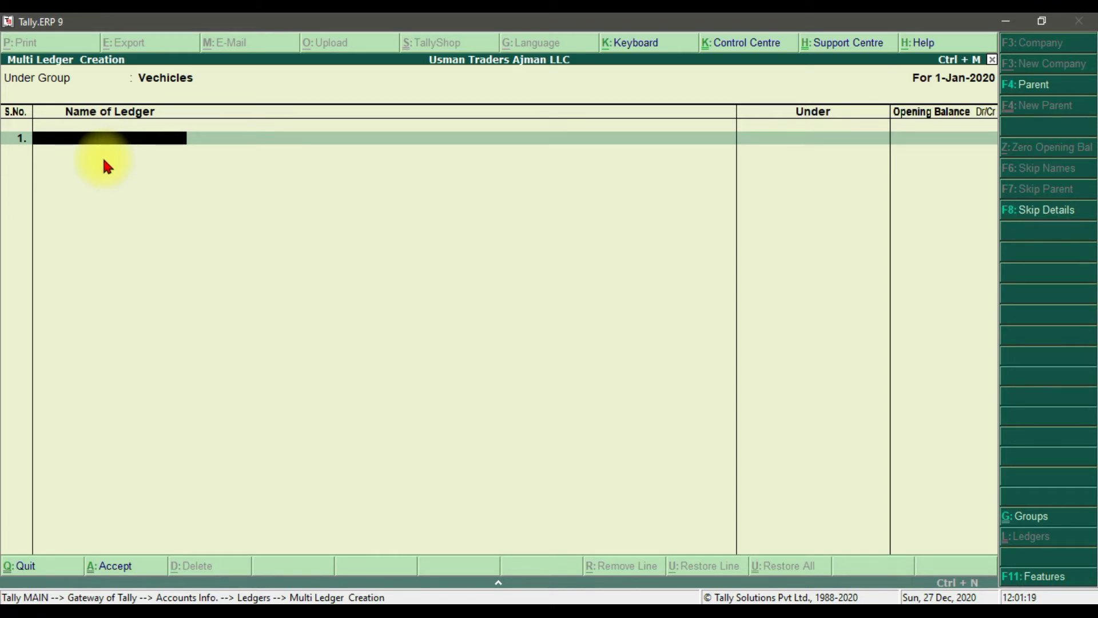
# - Enter ledgers Honda City and Honda Civic, leaving their opening balances empty
pyautogui.write('Honda City')
pyautogui.press('Return')
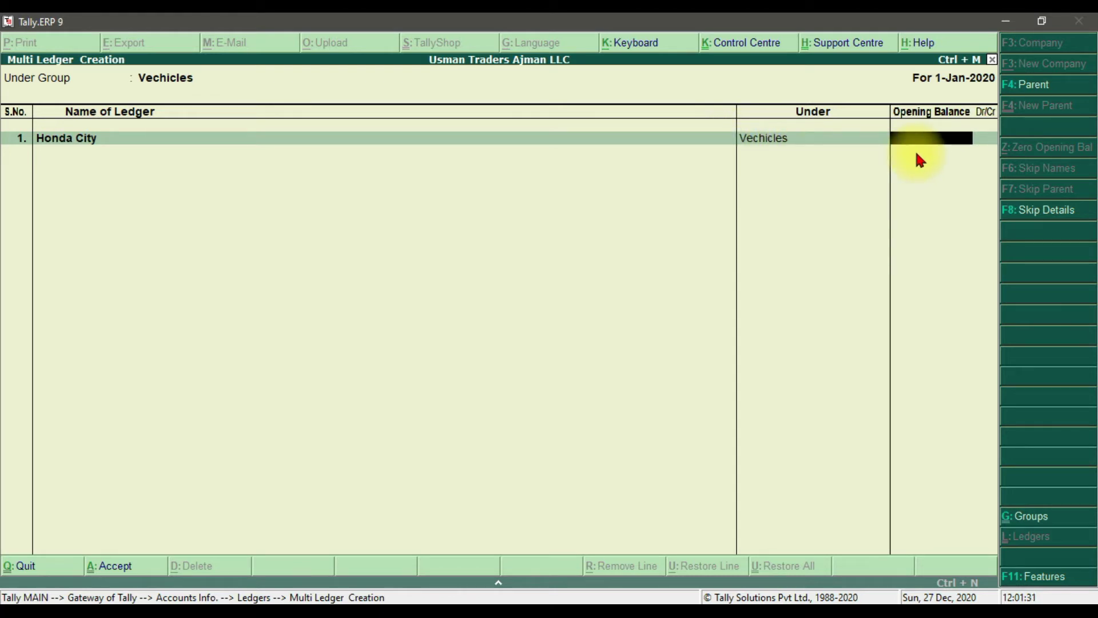
pyautogui.press('Return')
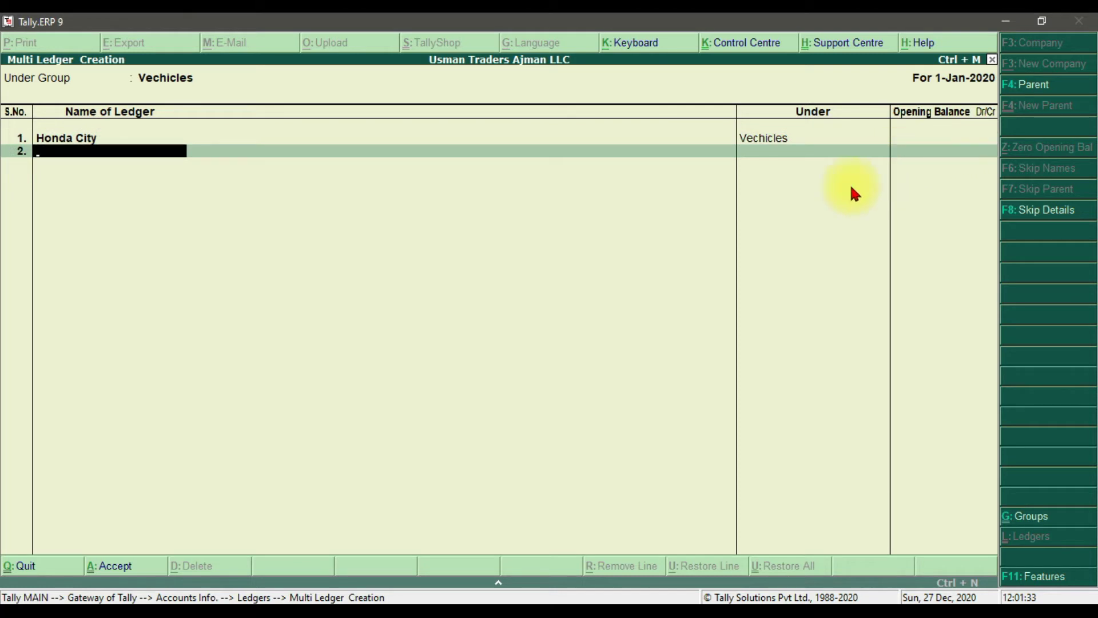
pyautogui.write('Honda Civic')
pyautogui.press('Return')
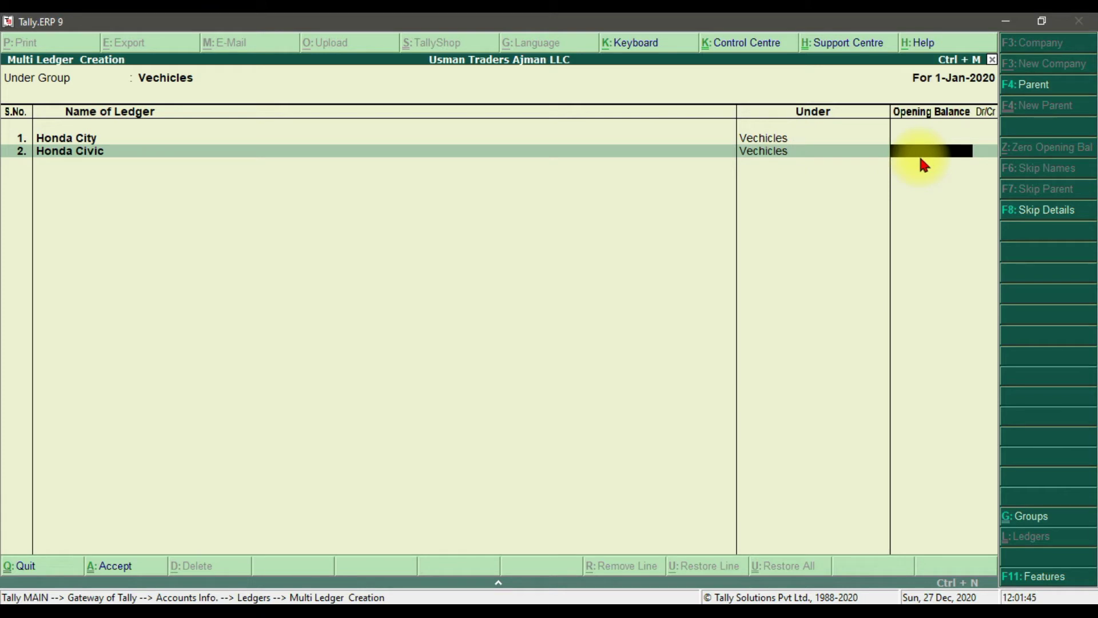
pyautogui.press('Return')
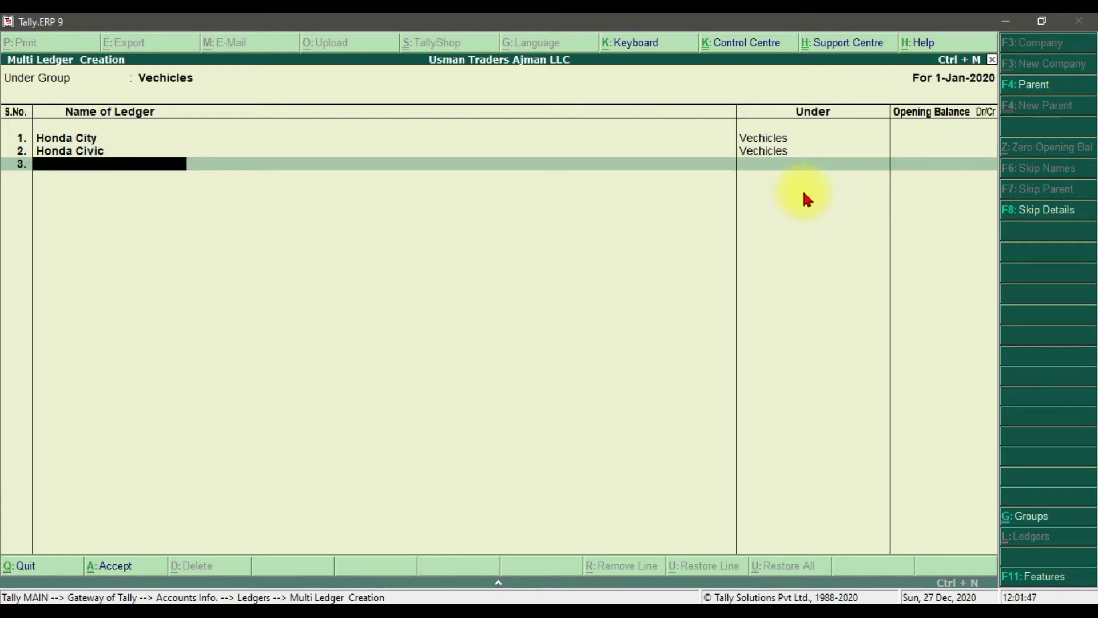
# - Add Range Rover and Lexus V8, then accept with Yes to save all four ledgers
pyautogui.write('Range Rover')
pyautogui.press('Return')
pyautogui.press('Return')
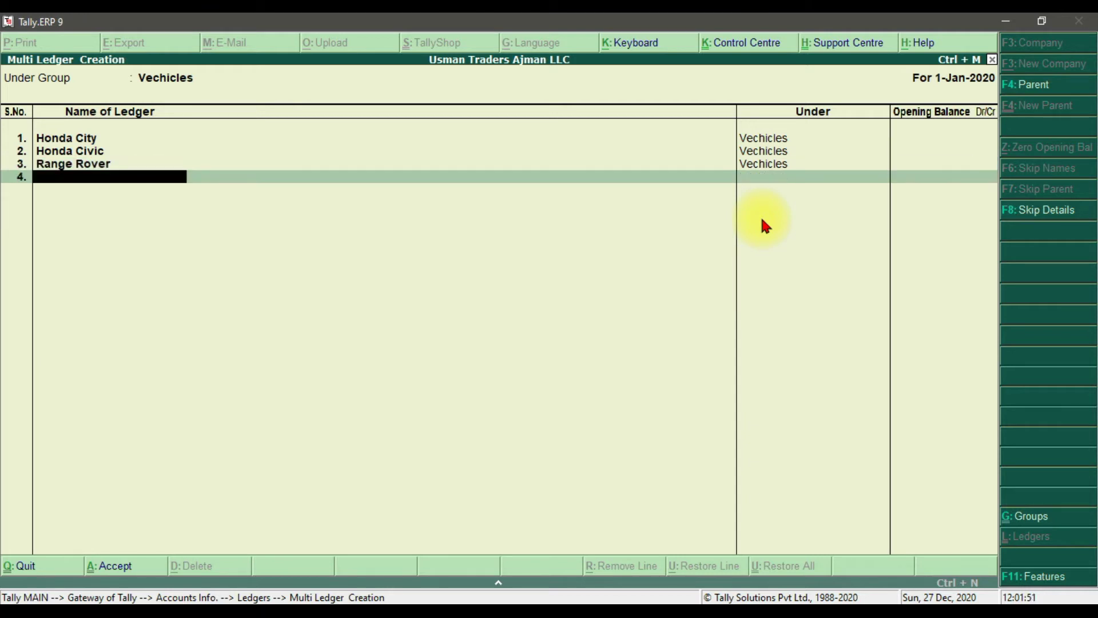
pyautogui.press('BackSpace')
pyautogui.press('Return')
pyautogui.write('Lexus V8')
pyautogui.press('Return')
pyautogui.press('Return')
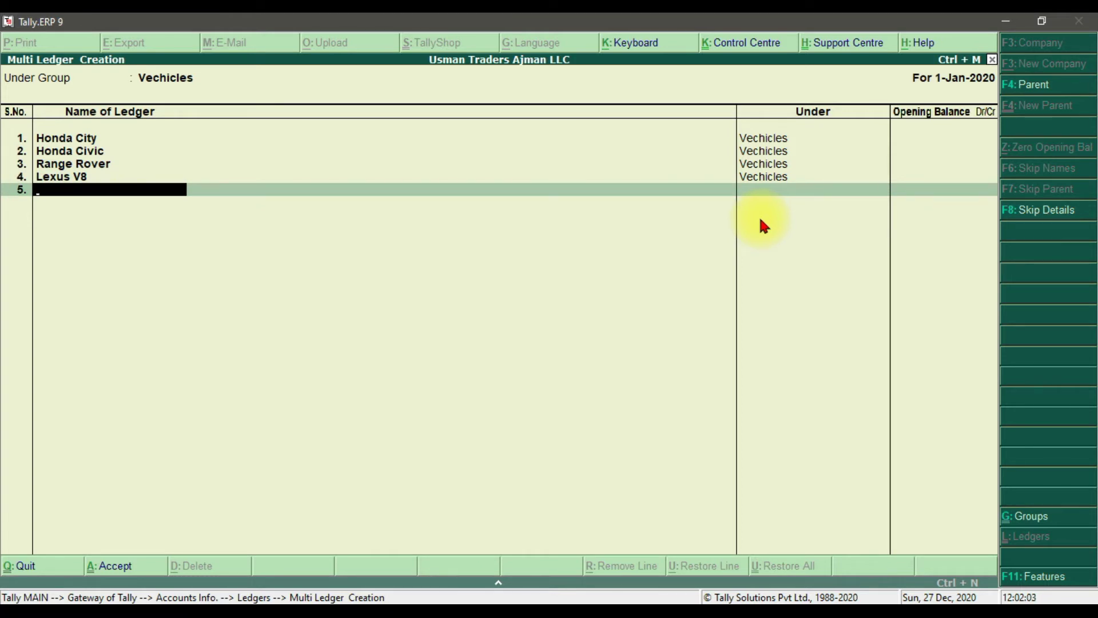
pyautogui.press('Return')
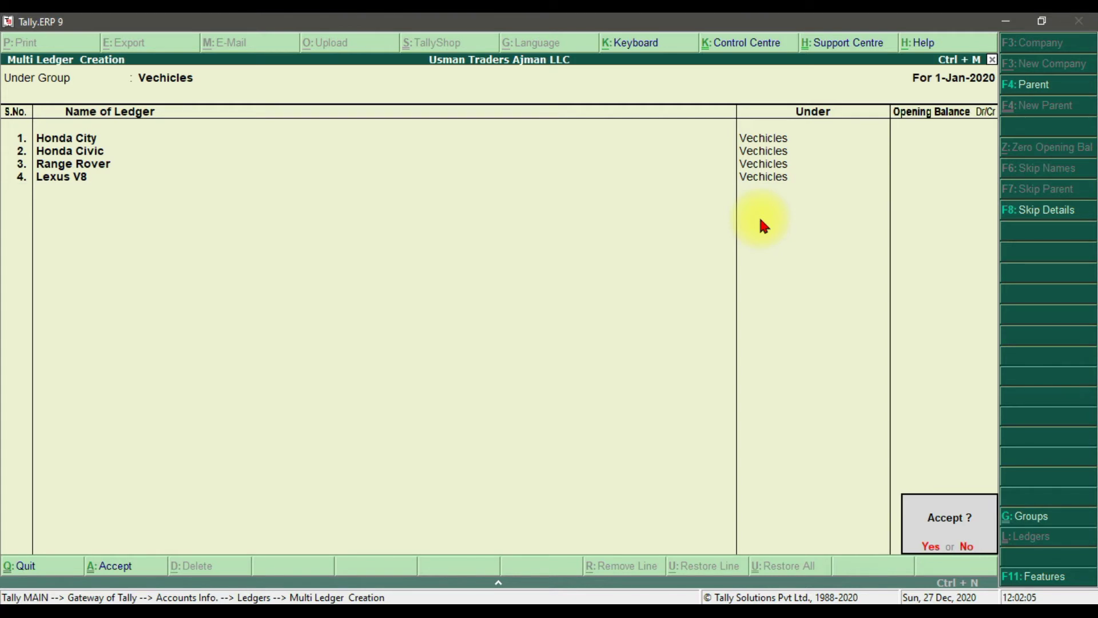
pyautogui.press('y')
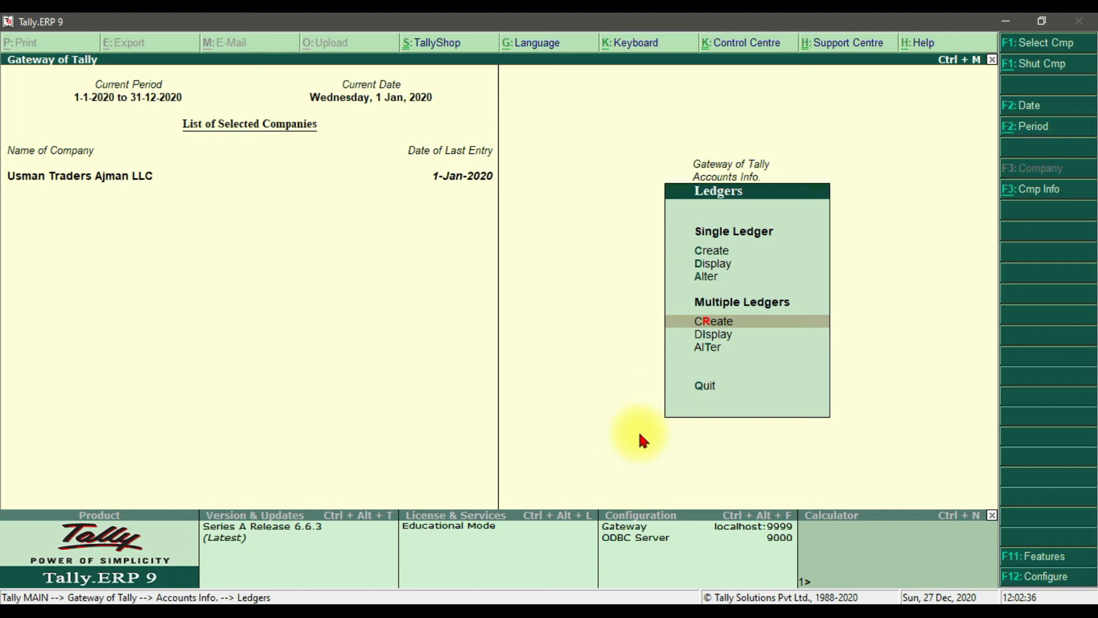
# - In TallyPrime, open Create > Ledger, then back out of the empty Ledger Creation screen
pyautogui.click(619, 594)
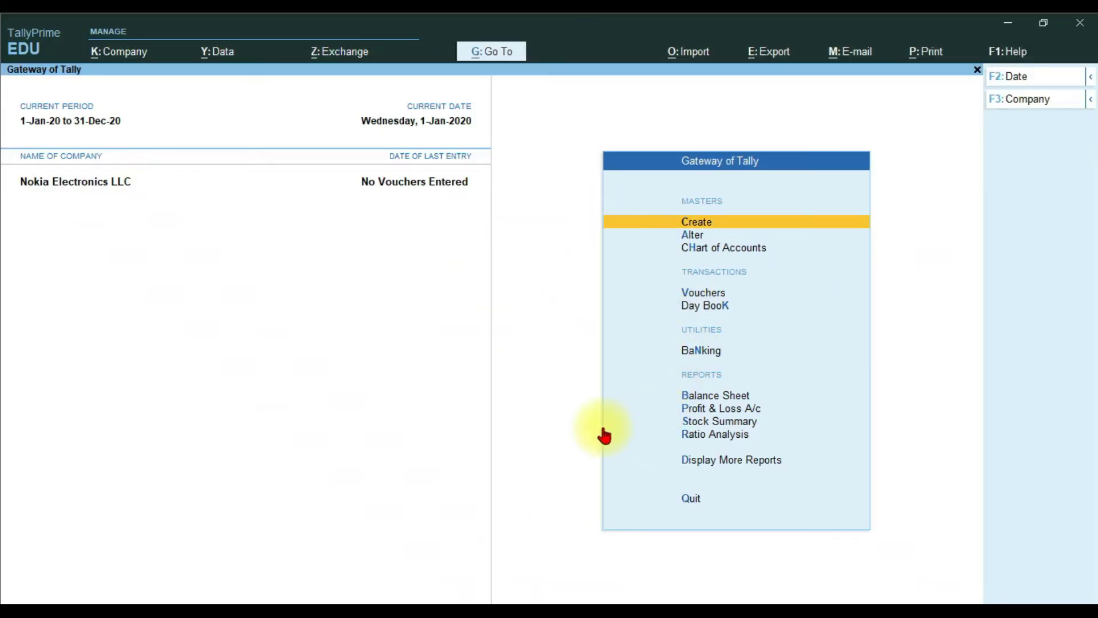
pyautogui.click(671, 225)
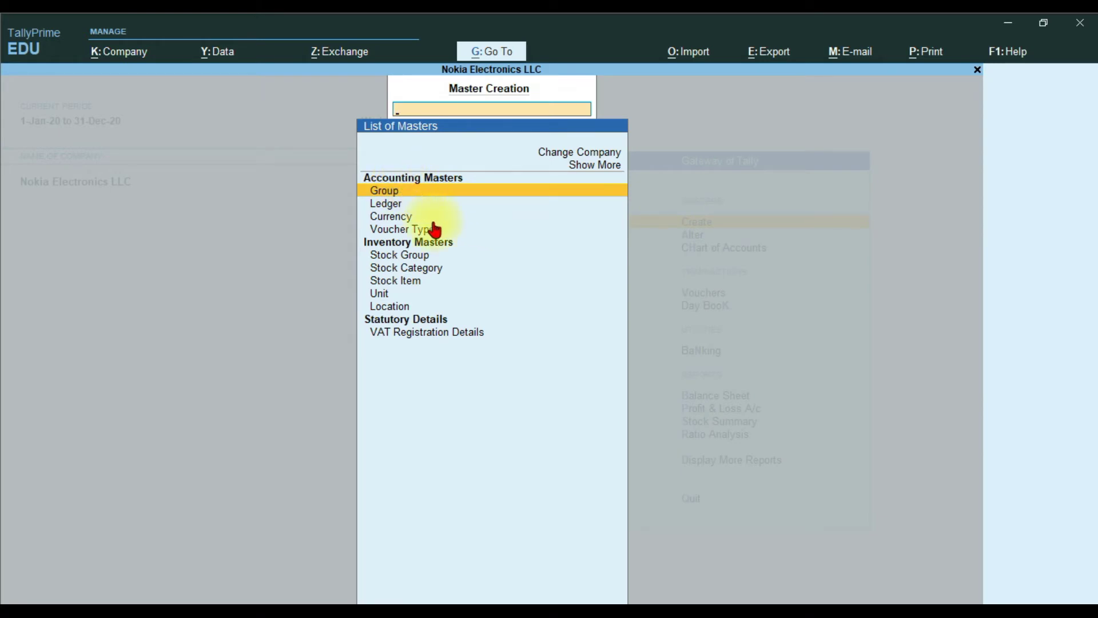
pyautogui.press('Down')
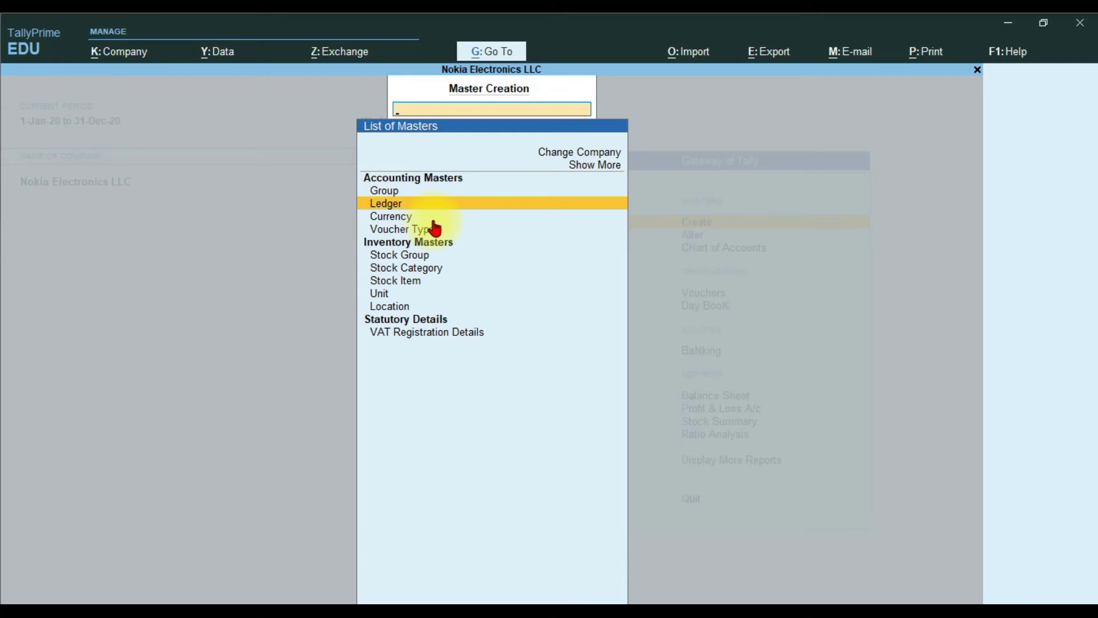
pyautogui.press('Return')
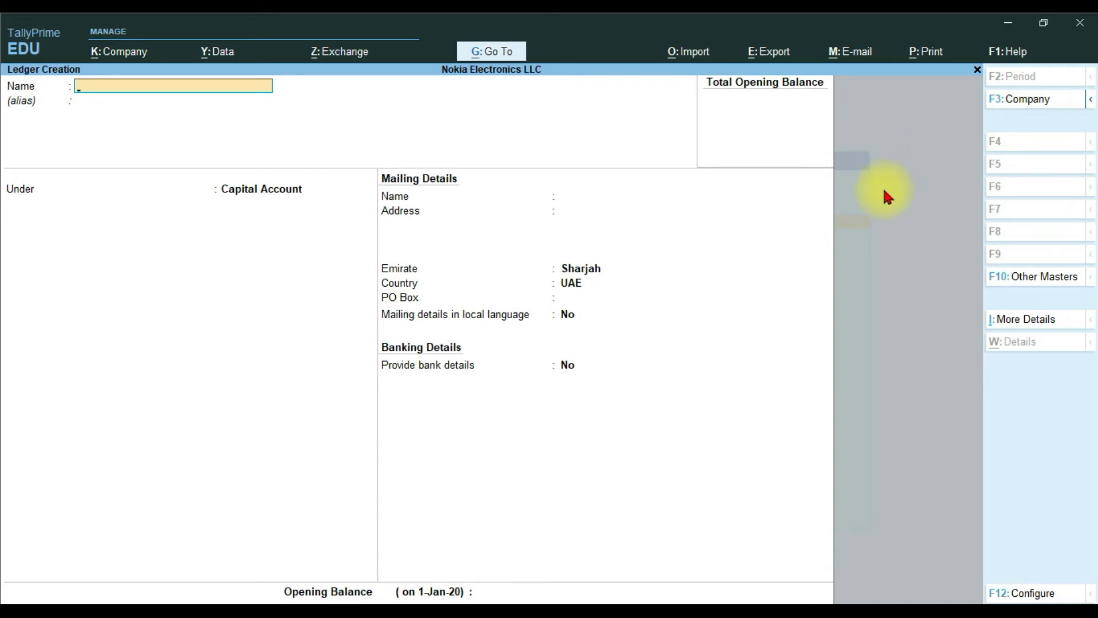
pyautogui.press('Escape')
# - Quit Ledger Creation and open Chart of Accounts > Ledgers with its Multi-Masters options
pyautogui.press('y')
pyautogui.press('Escape')
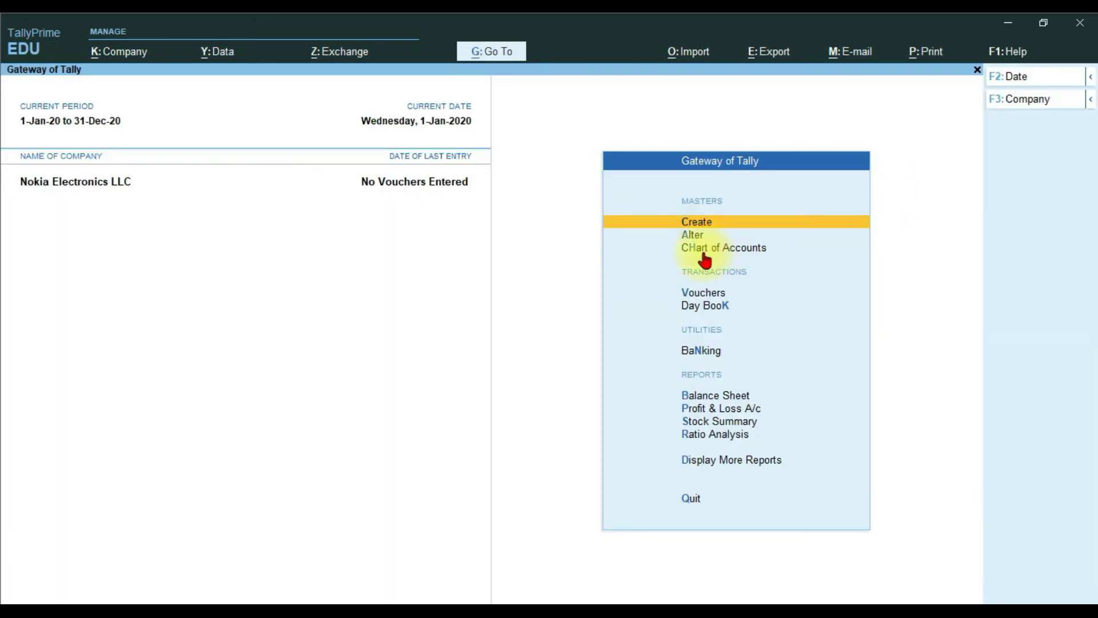
pyautogui.press('Down')
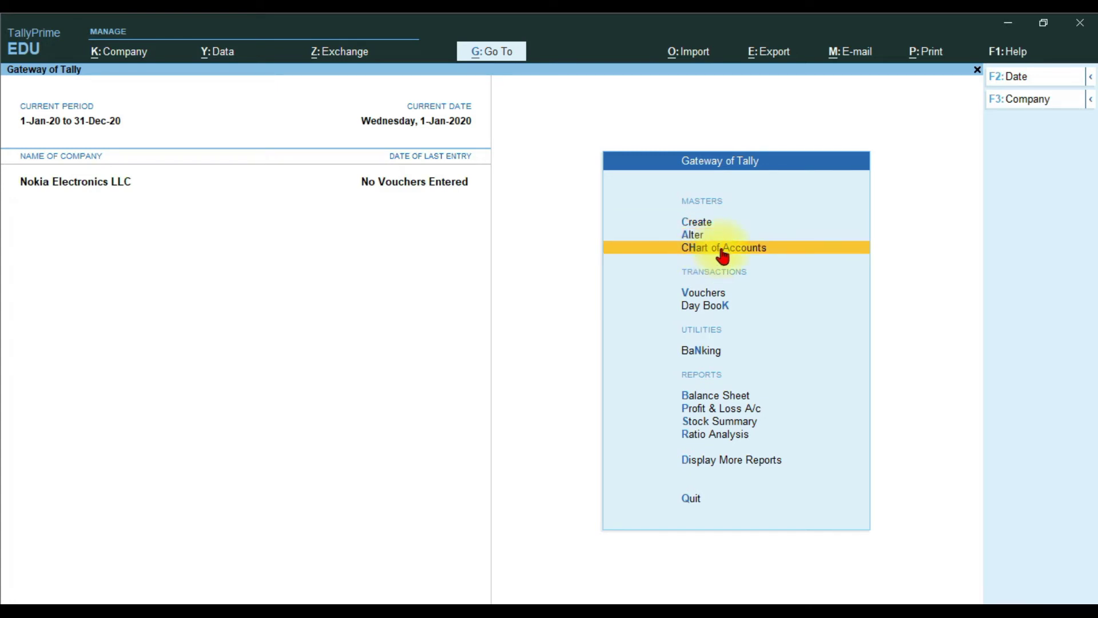
pyautogui.click(723, 255)
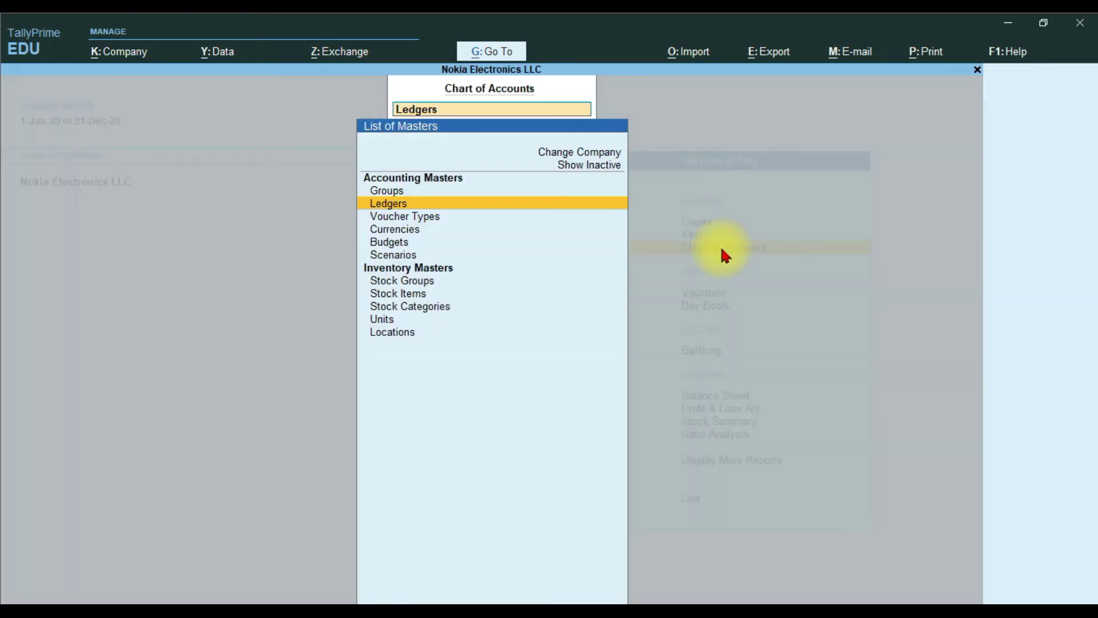
pyautogui.click(394, 207)
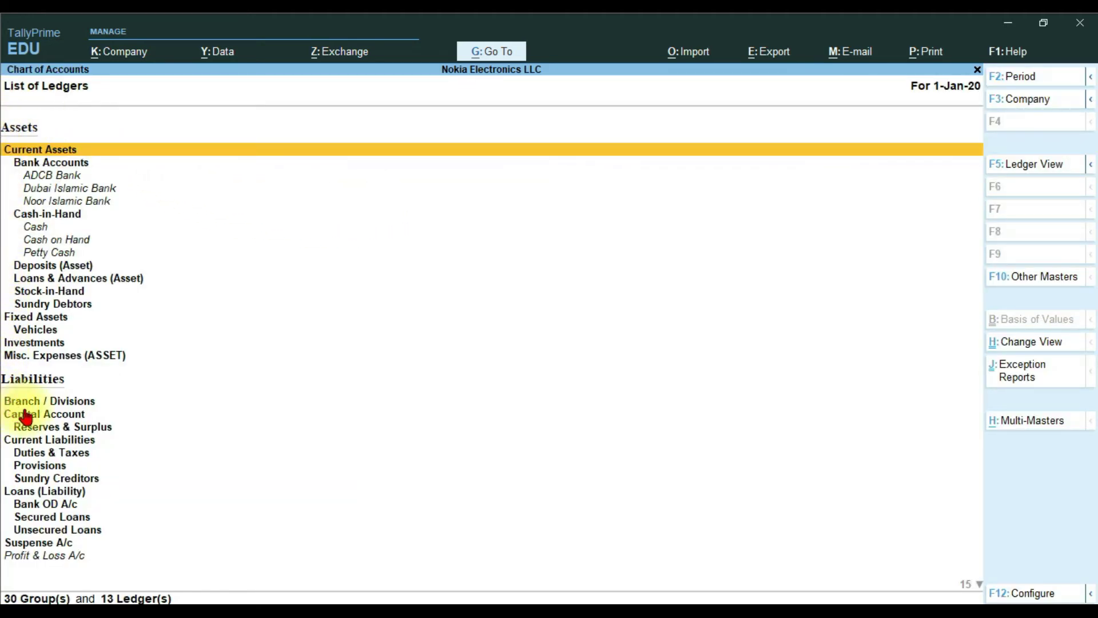
pyautogui.click(1036, 434)
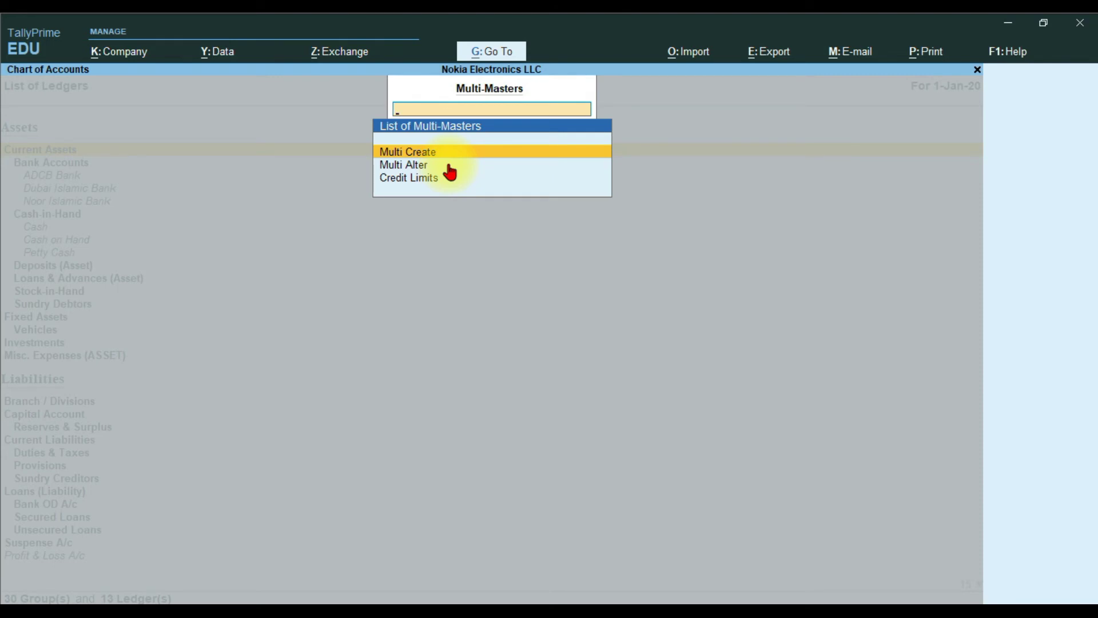
# - Choose Multi Create, set Under Group to Vehicles, and type Honda City as ledger 1
pyautogui.press('Return')
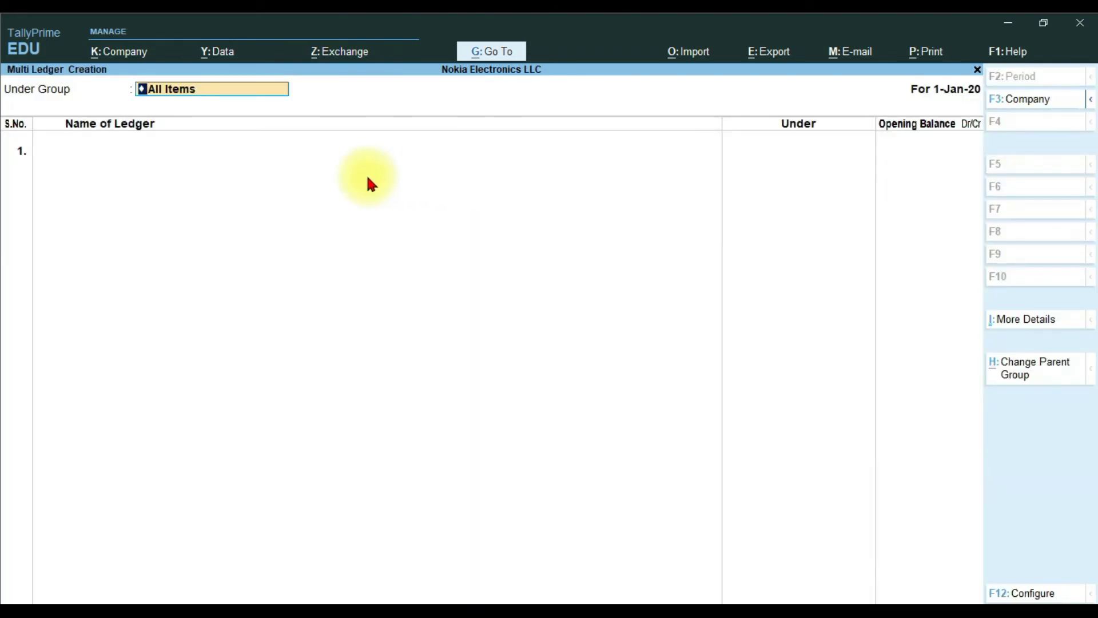
pyautogui.write('Veh')
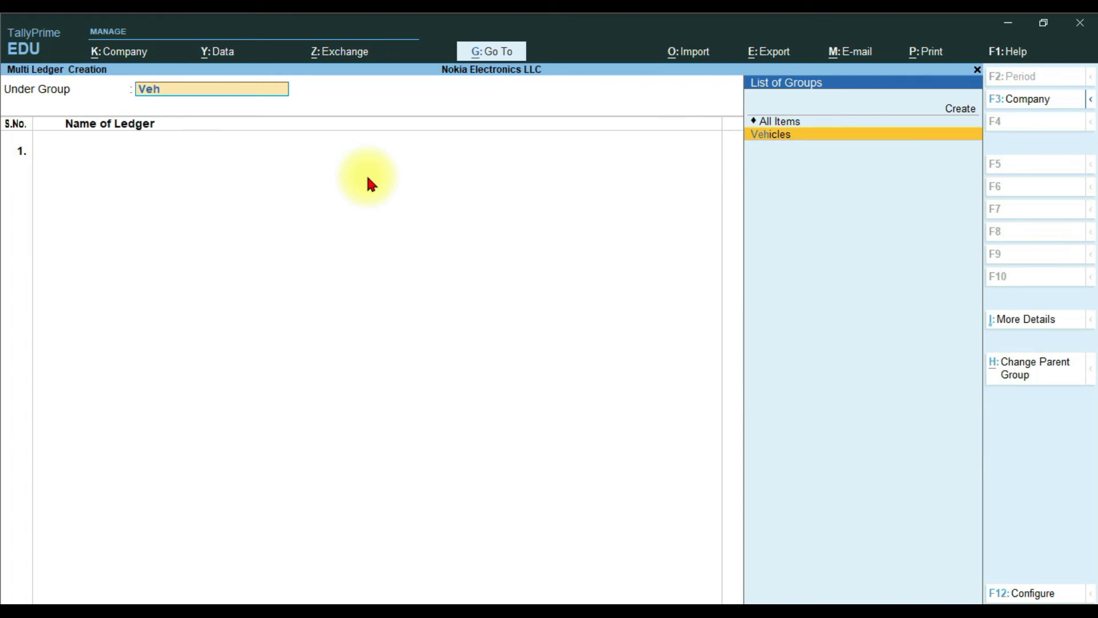
pyautogui.press('Return')
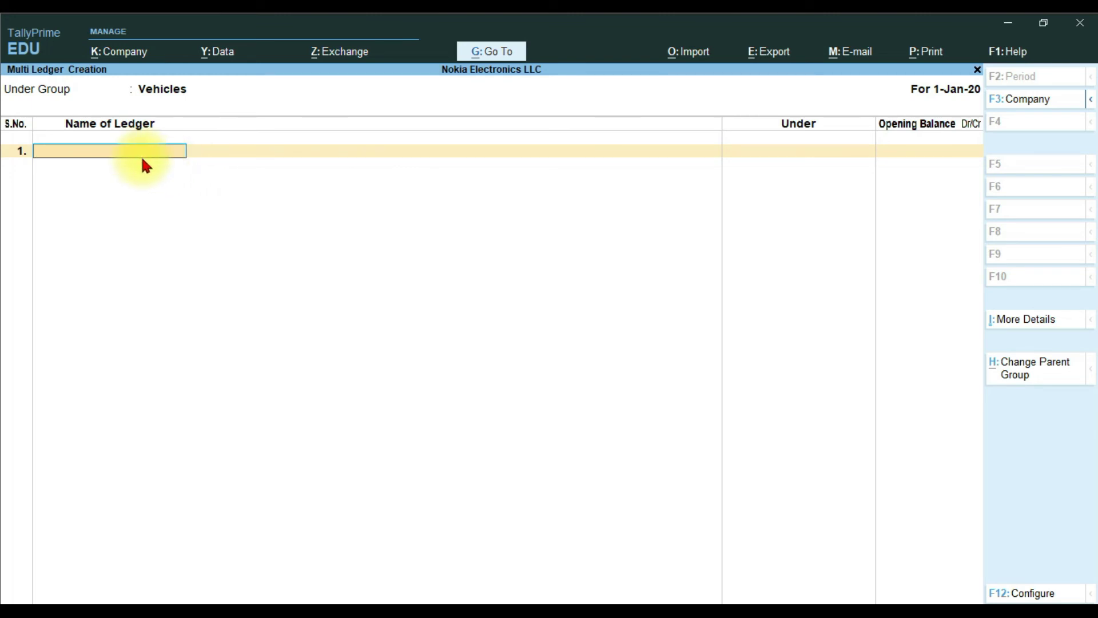
pyautogui.write('Honda City')
# - Confirm Honda City and add Honda Civic, leaving both opening balances empty
pyautogui.press('Return')
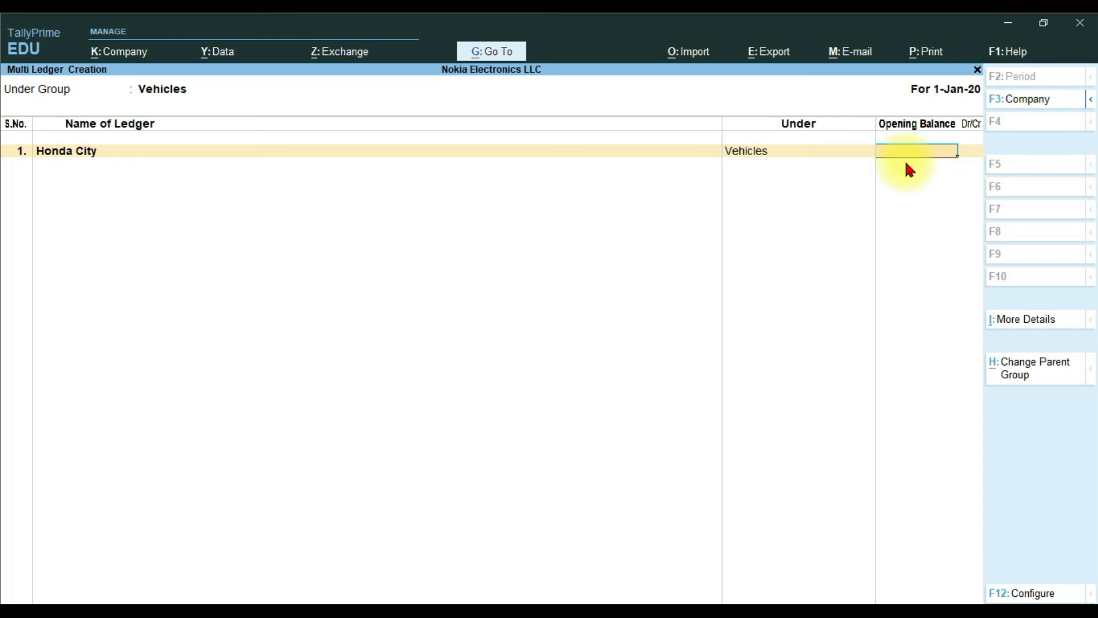
pyautogui.press('Return')
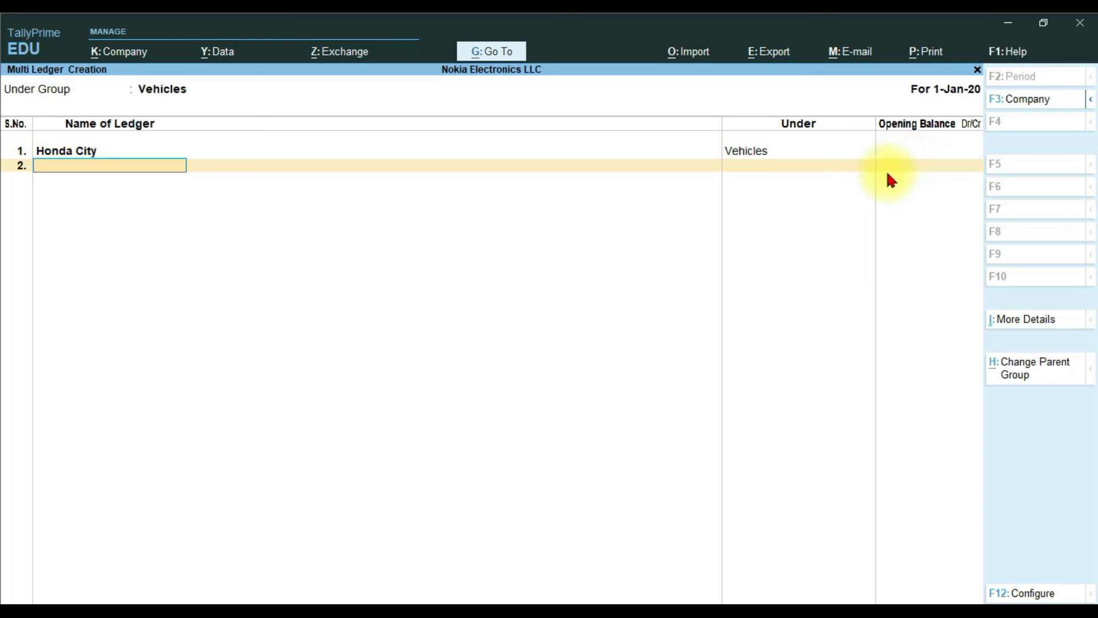
pyautogui.write('Honda Civic')
pyautogui.press('Return')
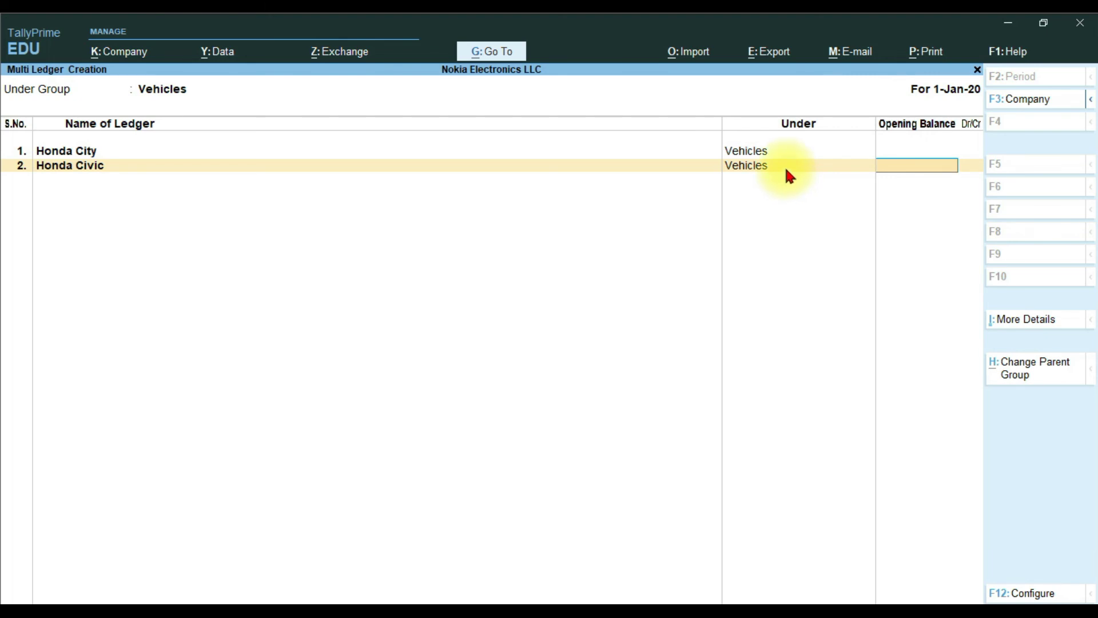
pyautogui.press('Return')
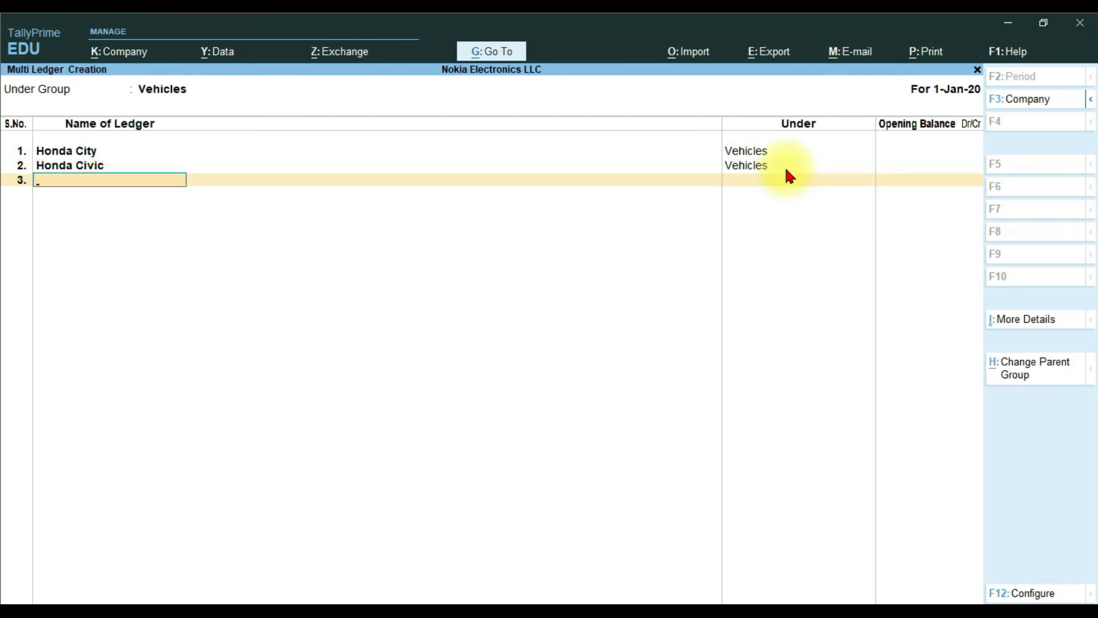
# - Add Range Rover and Lexus V8, then accept with Yes to save the ledgers
pyautogui.write('Range Rover')
pyautogui.press('Return')
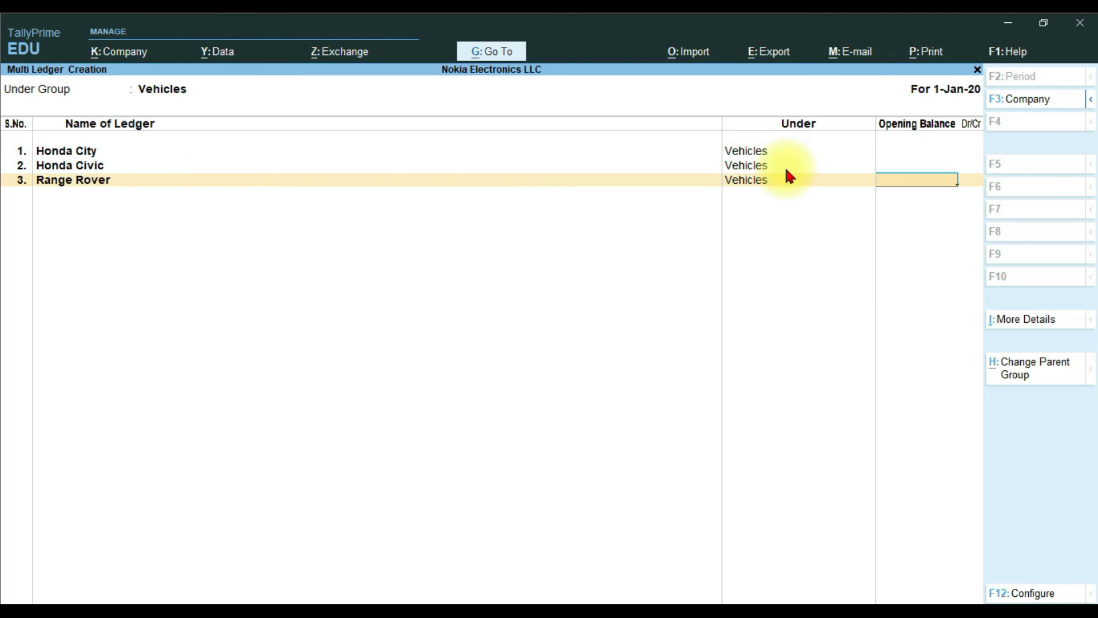
pyautogui.press('Return')
pyautogui.write('L')
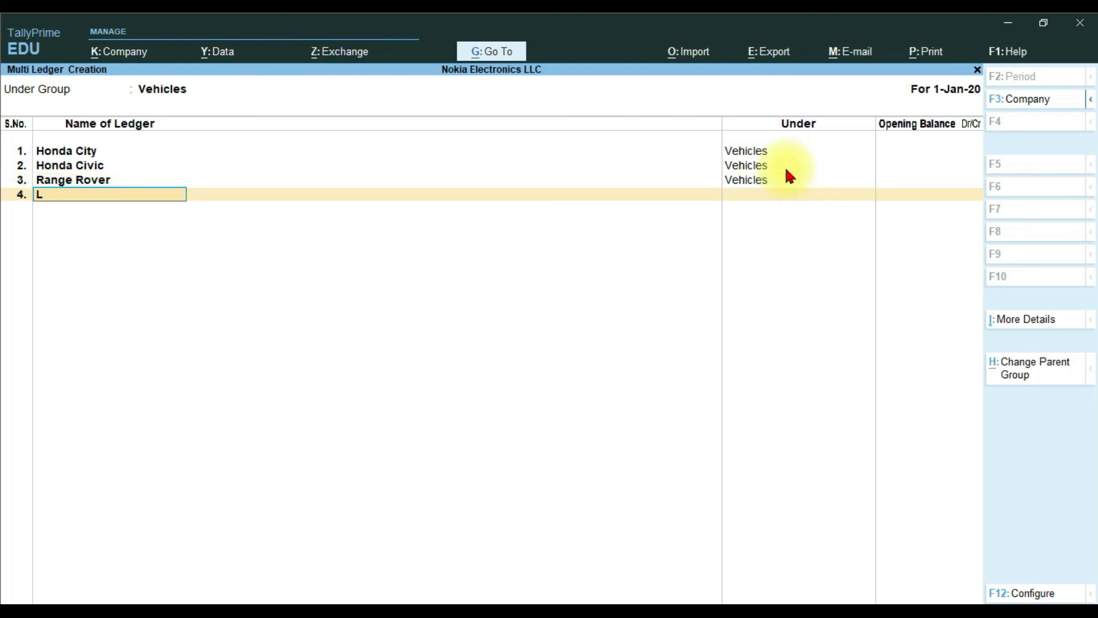
pyautogui.write('exus V8')
pyautogui.press('Return')
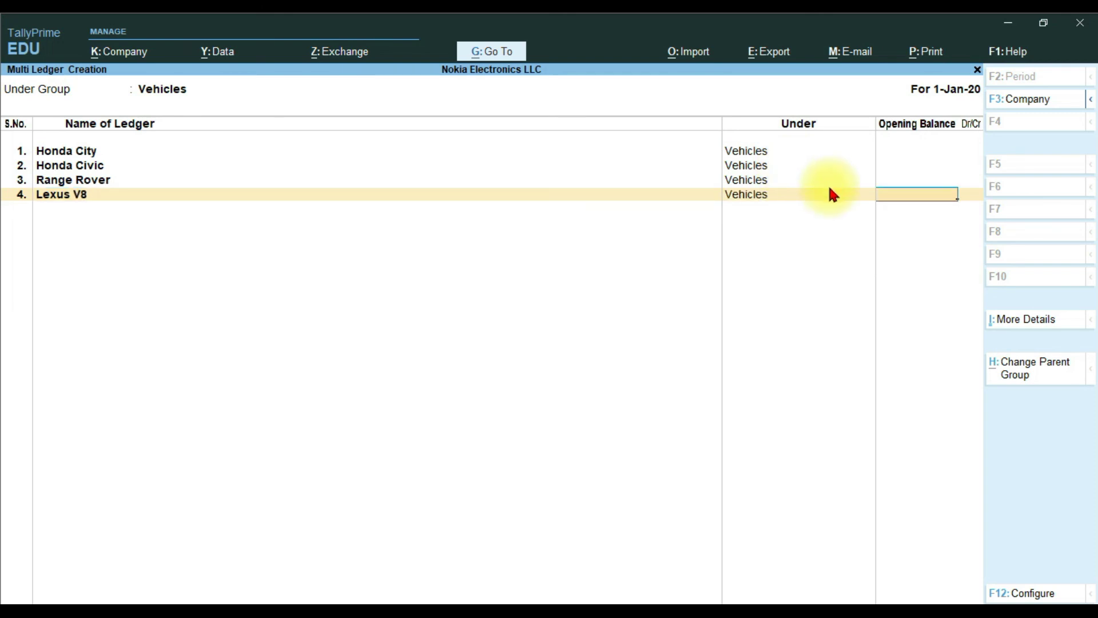
pyautogui.press('Return')
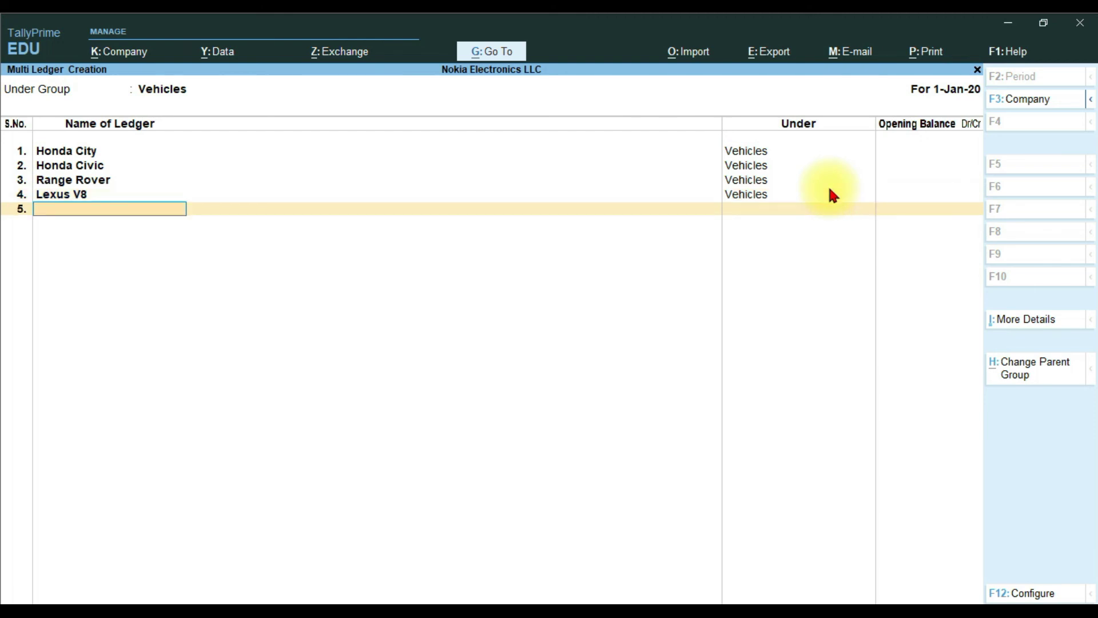
pyautogui.press('Return')
pyautogui.press('y')
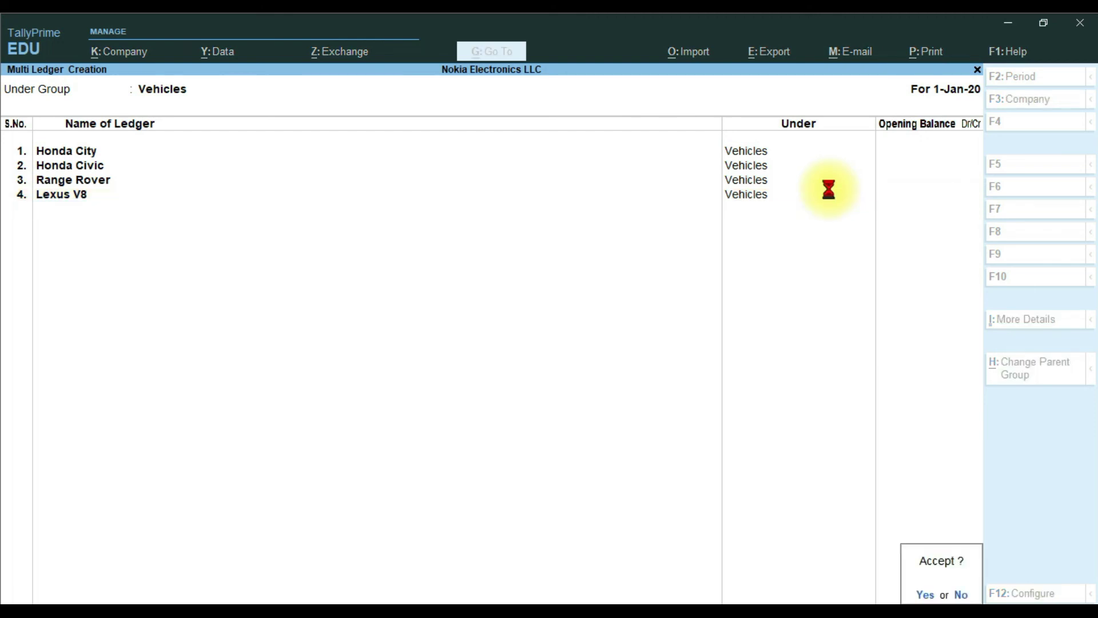